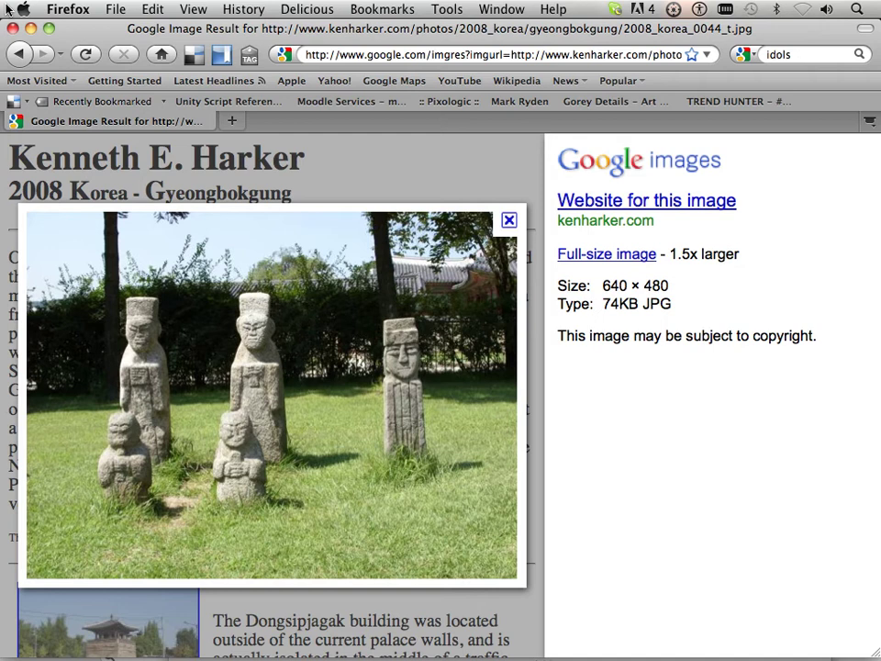
Step: Return to the stone idols results and open the museum stone idols image from Picasa Web Albums
{"action": "left_click", "coordinate": [17, 56]}
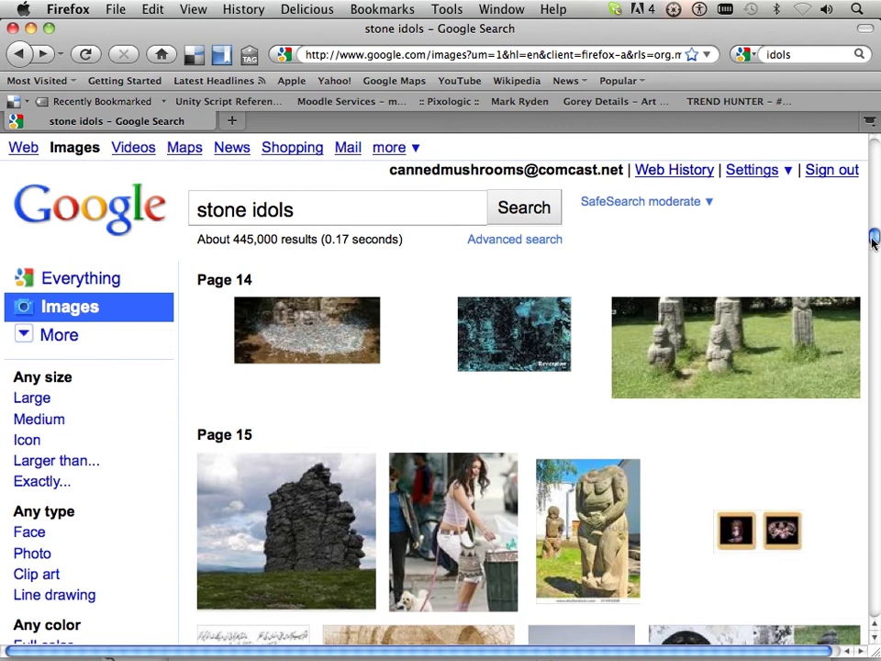
{"action": "left_click_drag", "start_coordinate": [877, 236], "coordinate": [876, 270]}
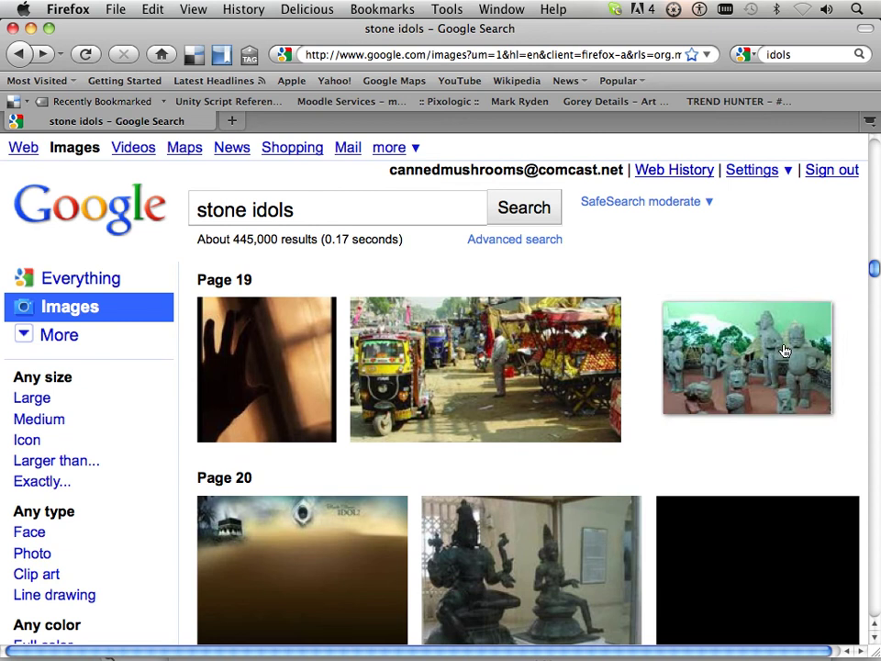
{"action": "left_click", "coordinate": [781, 350]}
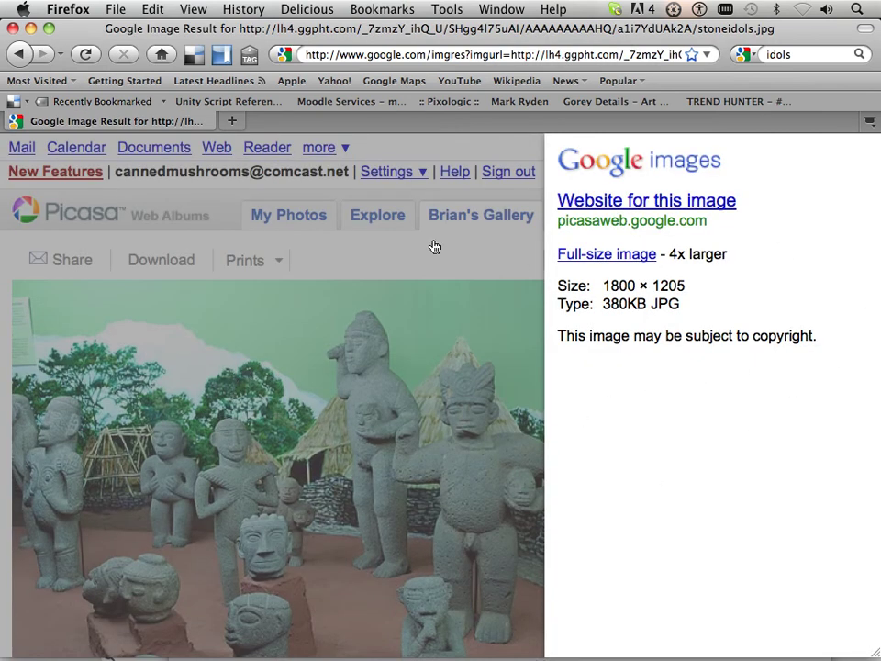
Step: View the photo's Picasa page, then an Easter Island moai image, returning to the results each time
{"action": "left_click", "coordinate": [426, 622]}
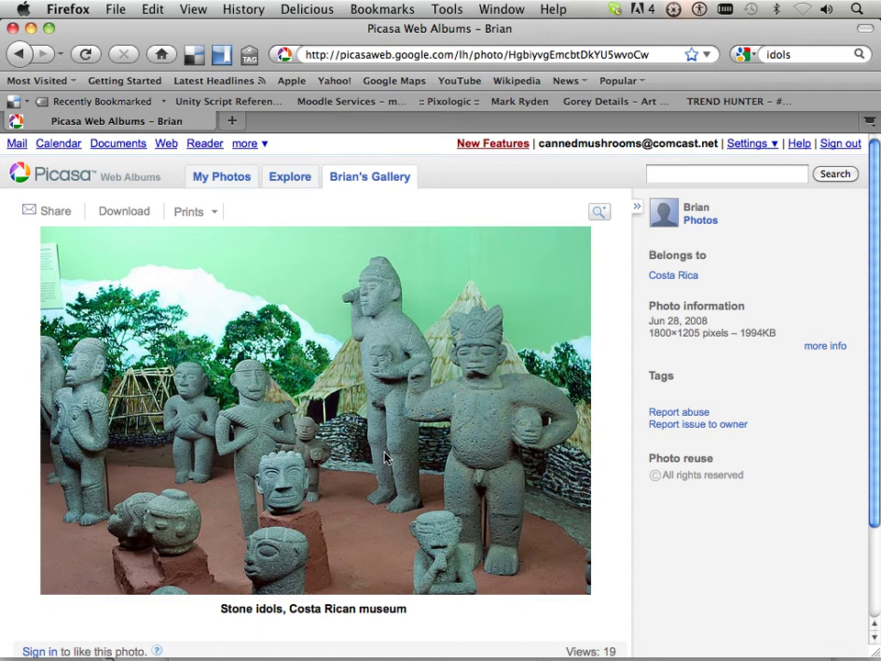
{"action": "left_click", "coordinate": [18, 54]}
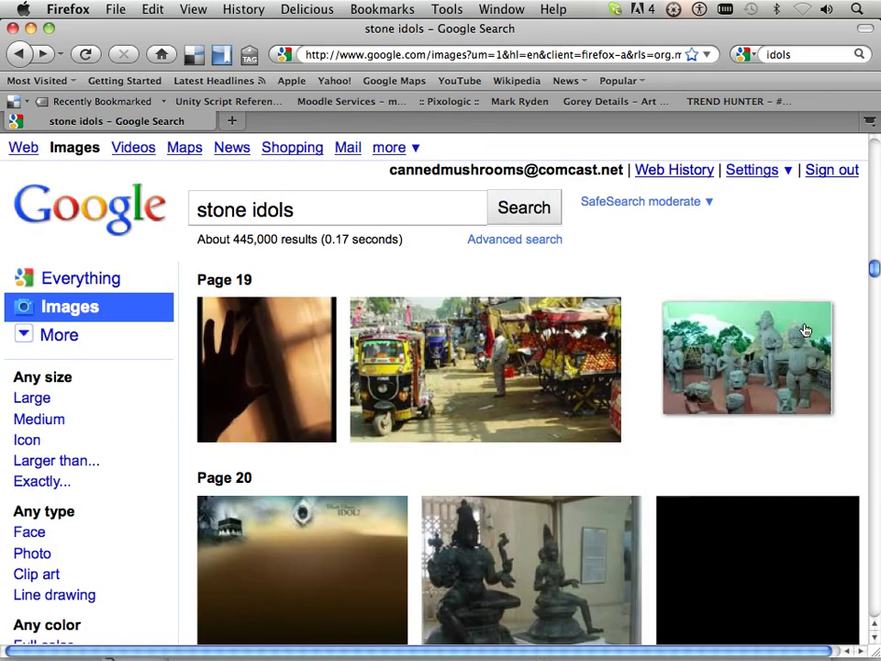
{"action": "left_click_drag", "start_coordinate": [875, 273], "coordinate": [875, 288]}
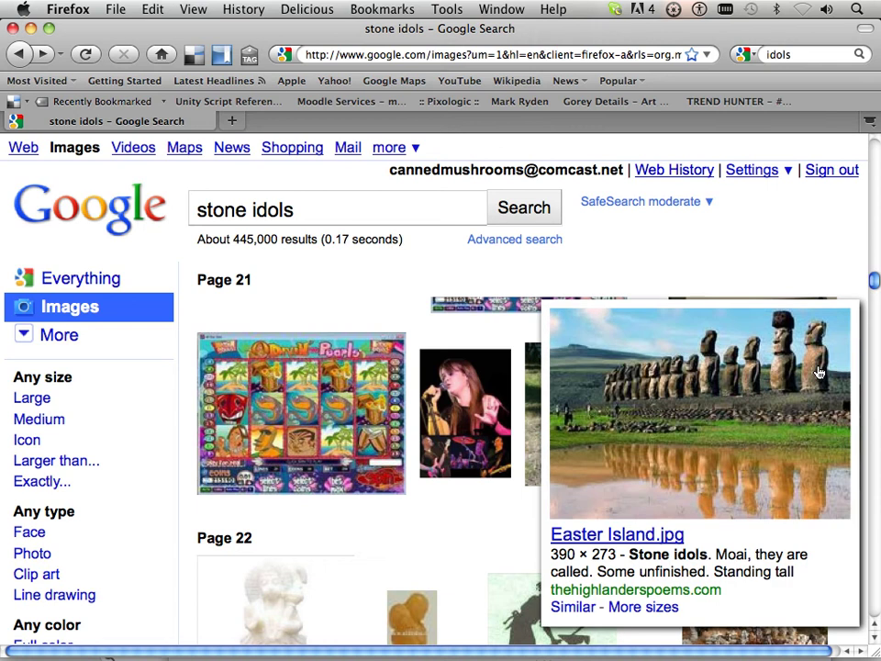
{"action": "left_click", "coordinate": [817, 370]}
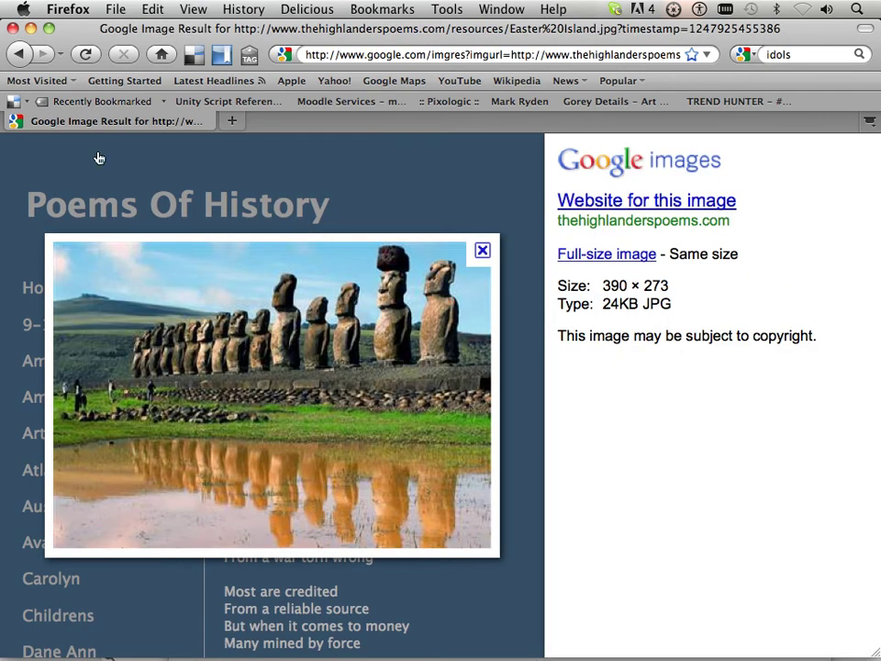
{"action": "left_click", "coordinate": [18, 53]}
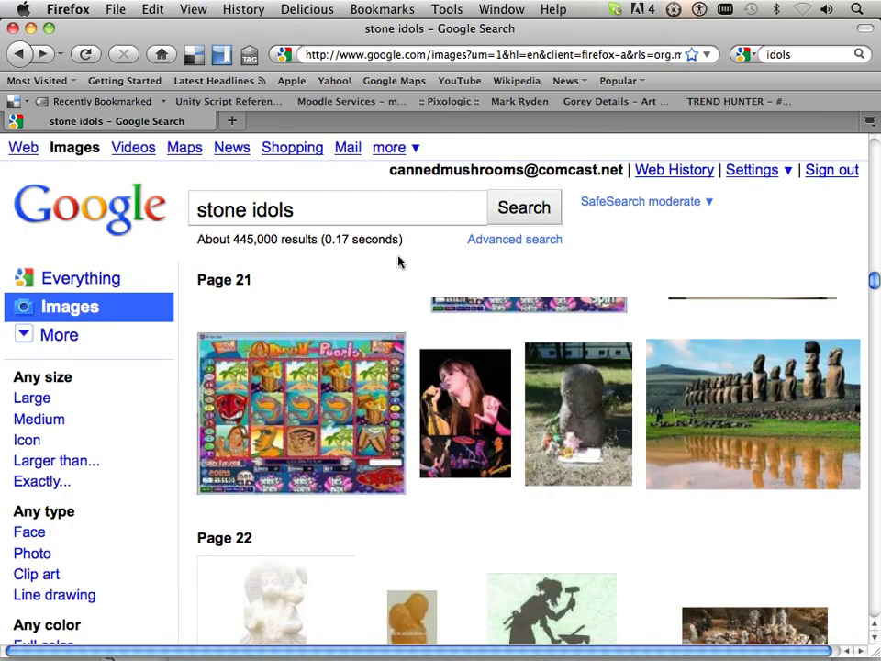
{"action": "left_click_drag", "start_coordinate": [875, 280], "coordinate": [875, 302]}
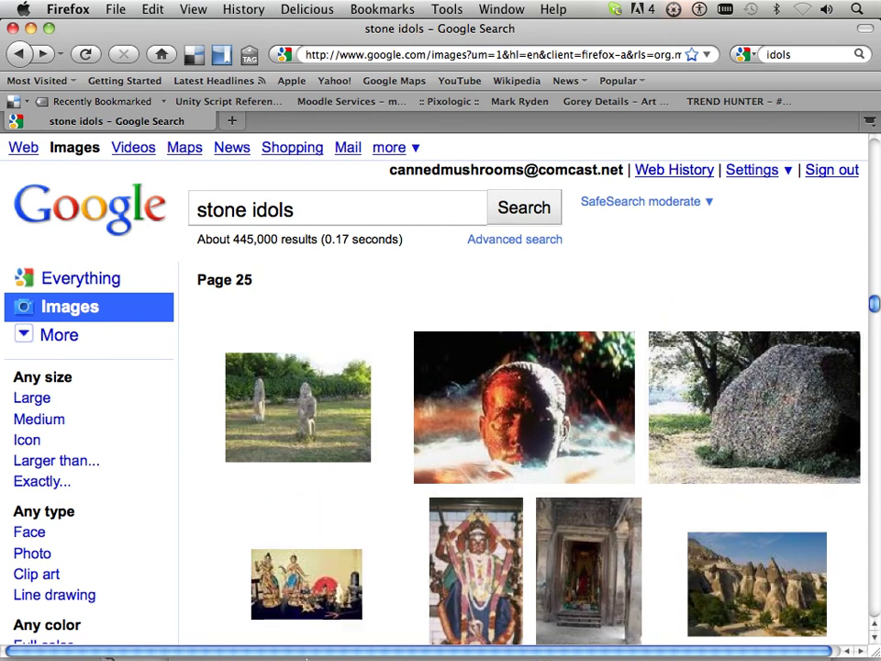
{"action": "mouse_move", "coordinate": [305, 654]}
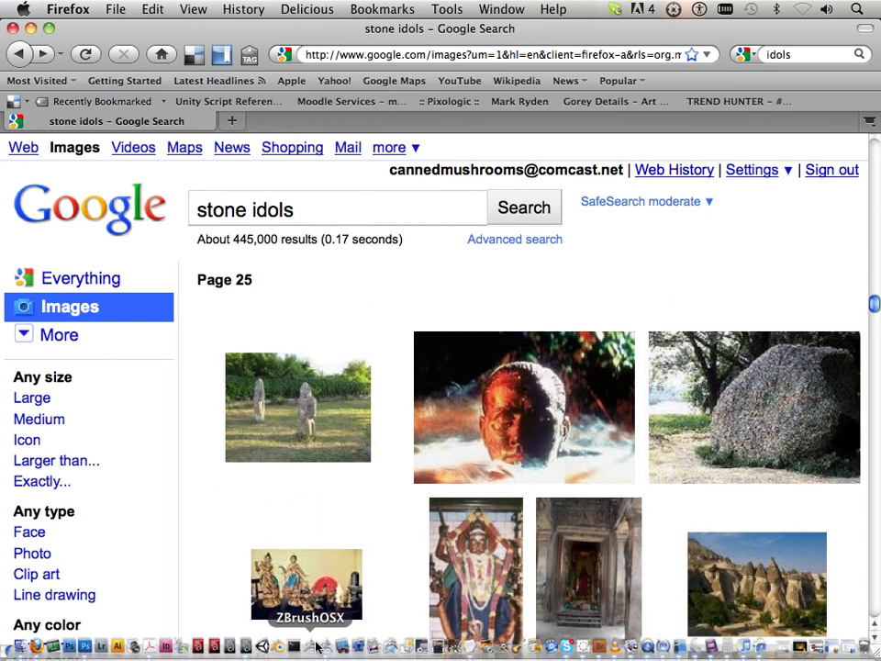
Step: Switch to ZBrush and review PolySphere_2's 2048 × 2048 texture map and displacement map
{"action": "left_click", "coordinate": [327, 650]}
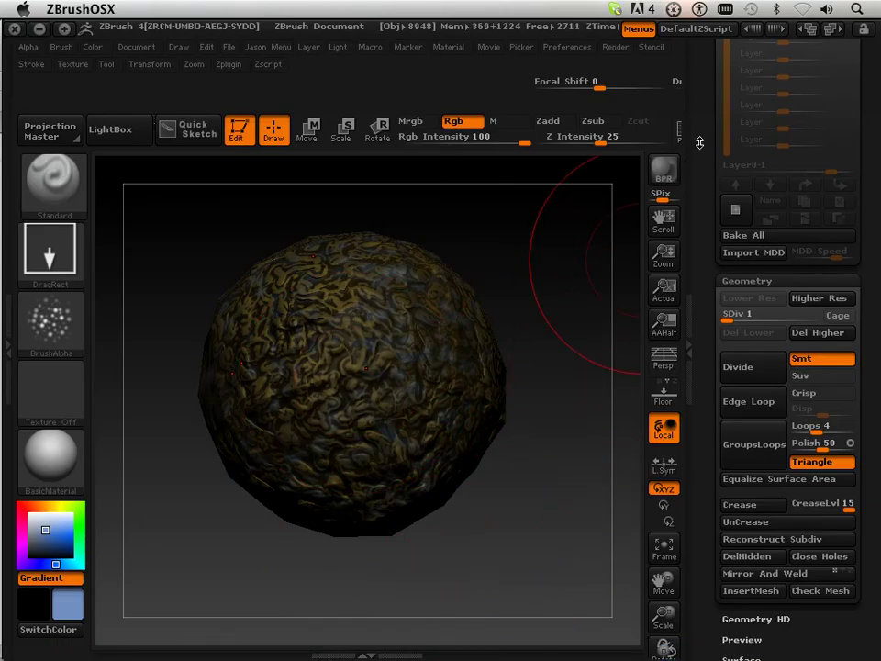
{"action": "left_click_drag", "start_coordinate": [686, 165], "coordinate": [699, 208]}
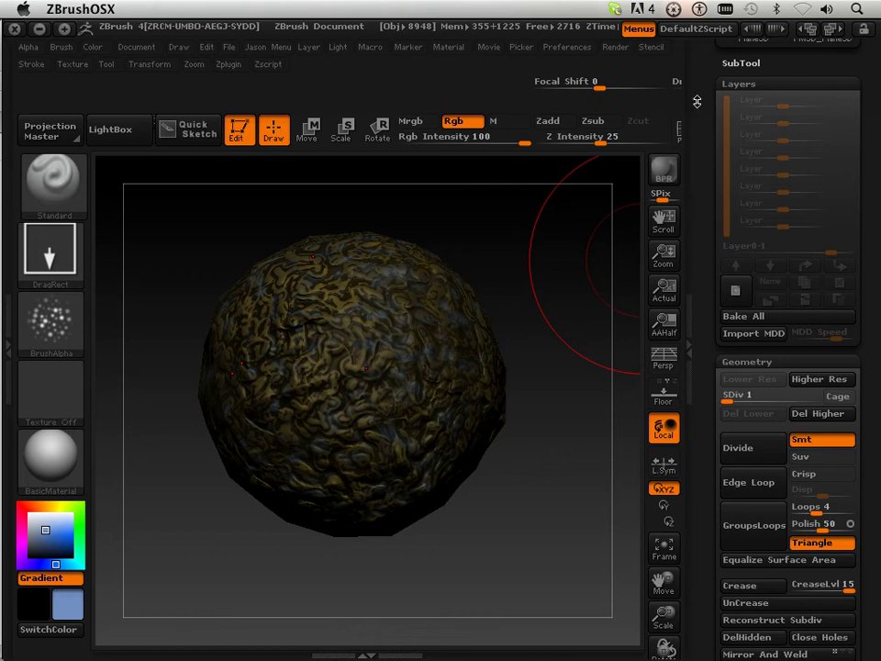
{"action": "scroll", "coordinate": [700, 189], "scroll_direction": "up", "scroll_amount": 5}
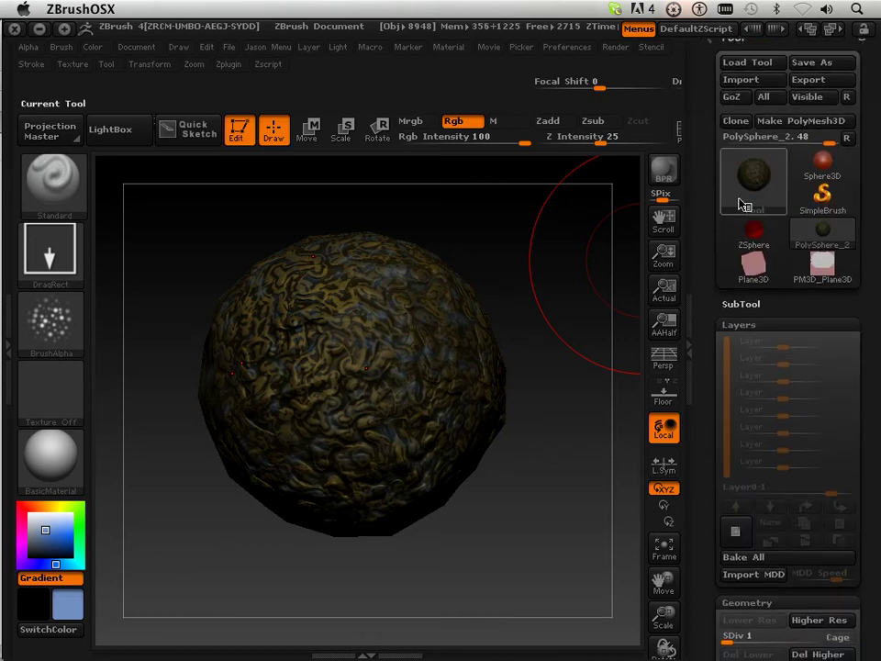
{"action": "mouse_move", "coordinate": [755, 188]}
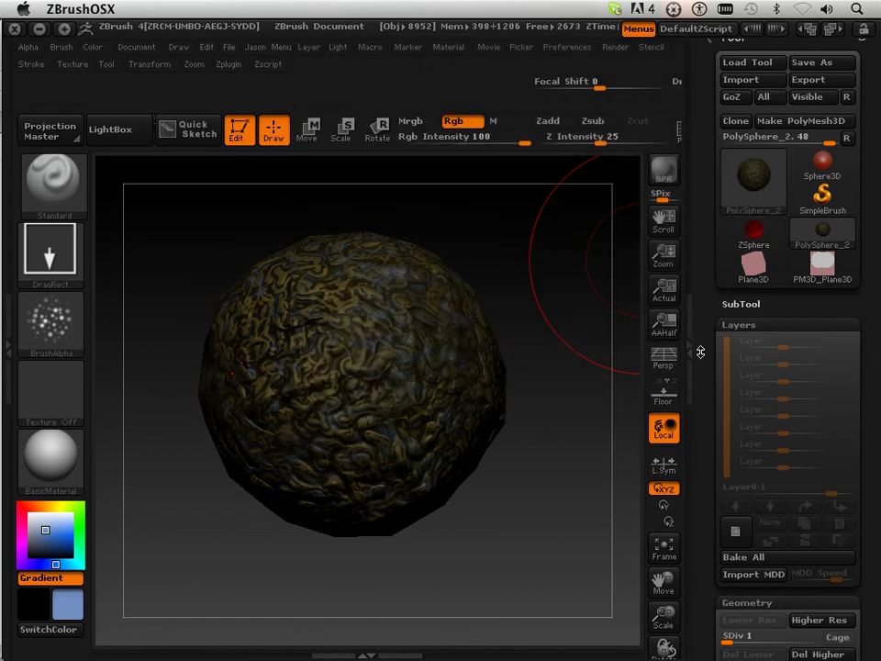
{"action": "scroll", "coordinate": [696, 289], "scroll_direction": "down", "scroll_amount": 2}
{"action": "scroll", "coordinate": [696, 289], "scroll_direction": "down", "scroll_amount": 10}
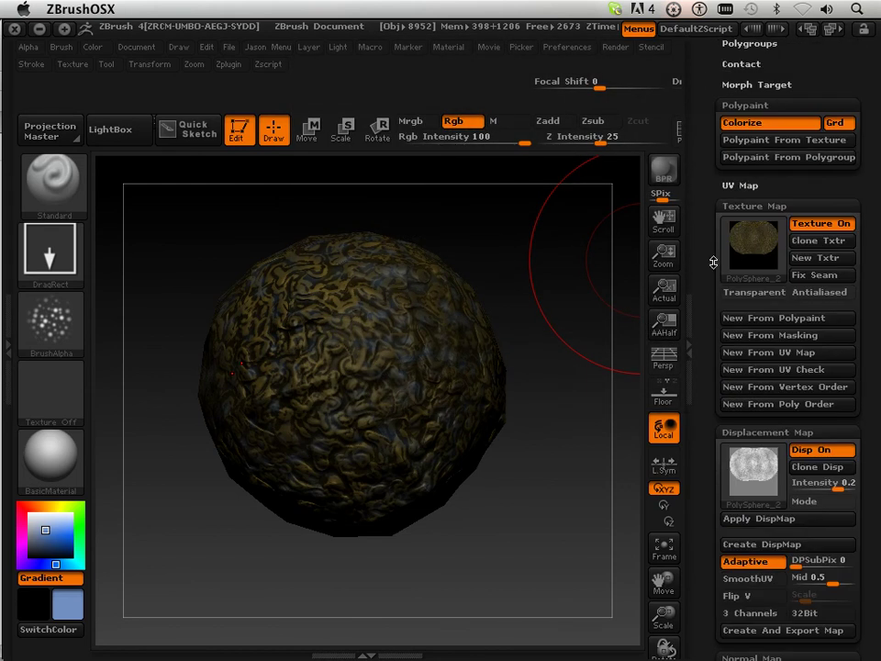
{"action": "mouse_move", "coordinate": [756, 249]}
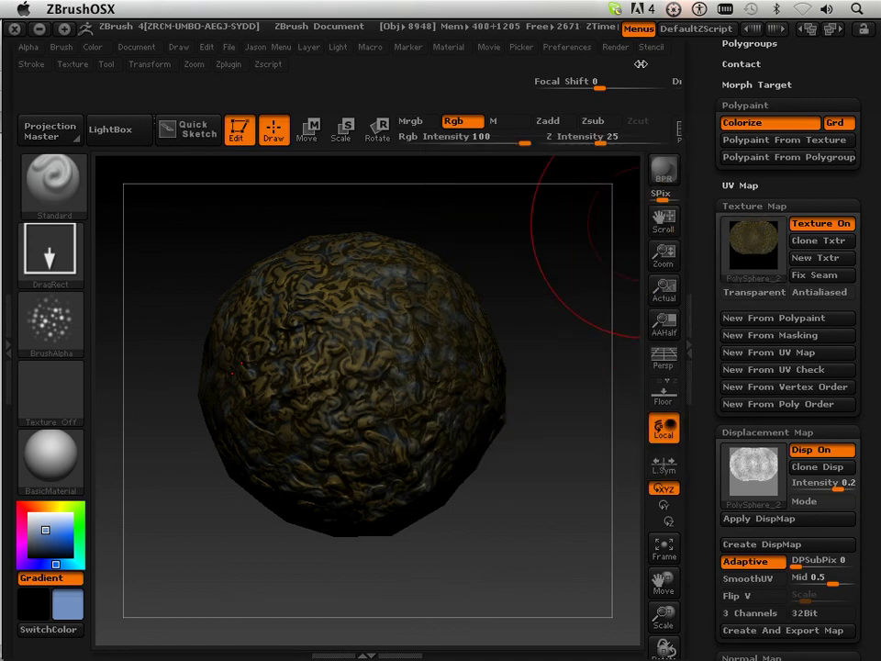
{"action": "left_click", "coordinate": [617, 49]}
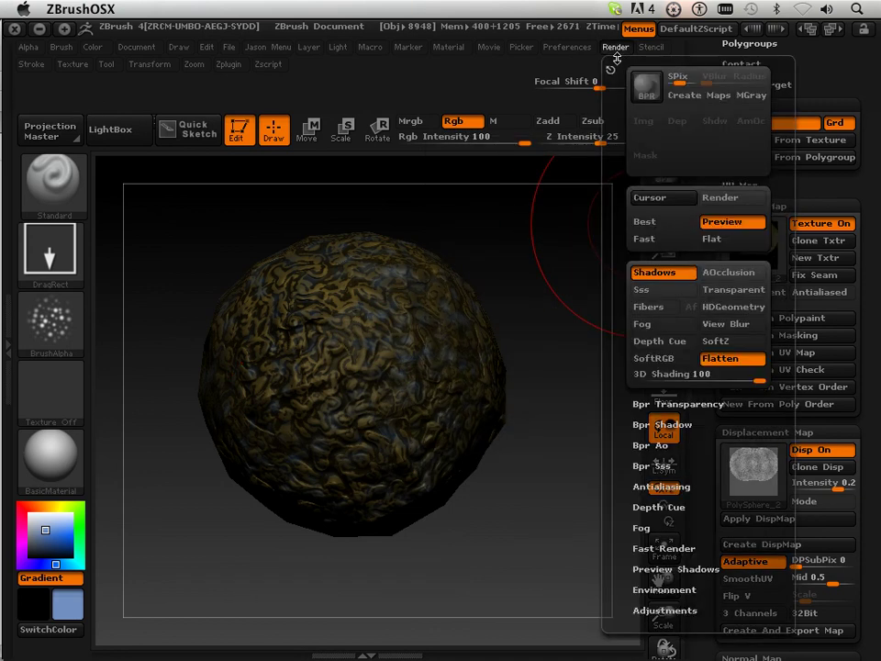
Step: Show the sphere with flat rendering and toggle Texture On off and back on
{"action": "left_click", "coordinate": [712, 244]}
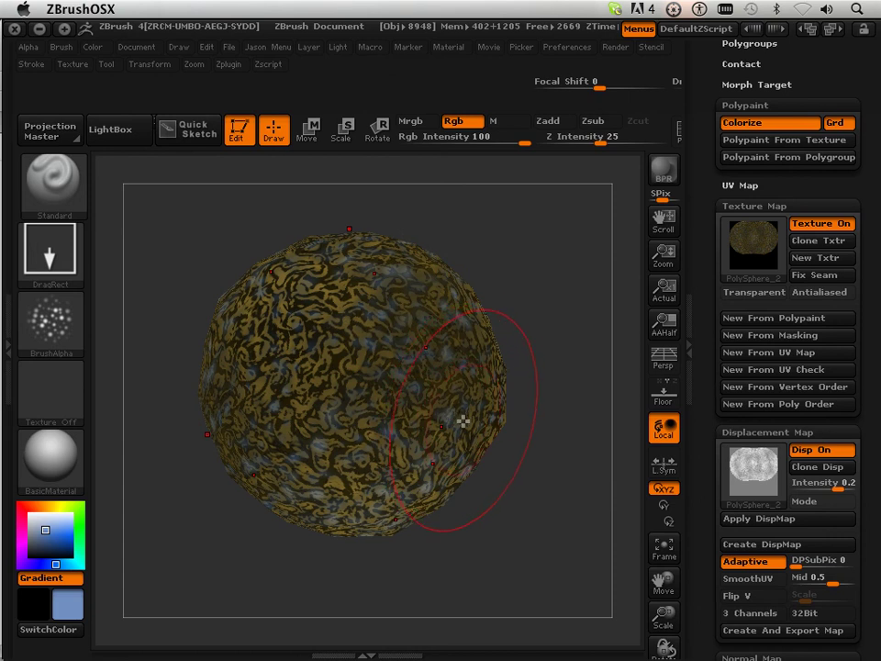
{"action": "scroll", "coordinate": [697, 261], "scroll_direction": "up", "scroll_amount": 1}
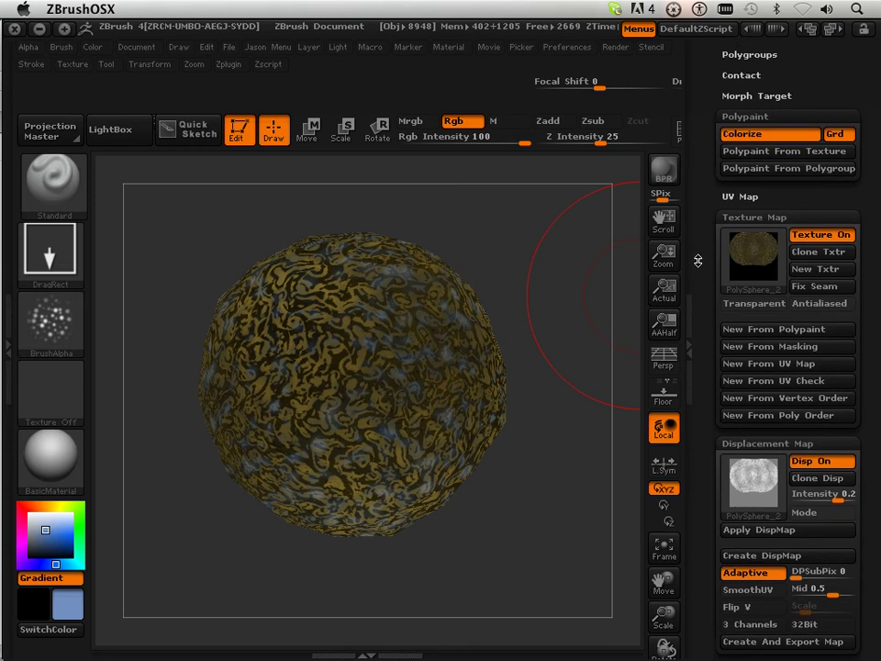
{"action": "scroll", "coordinate": [709, 287], "scroll_direction": "up", "scroll_amount": 5}
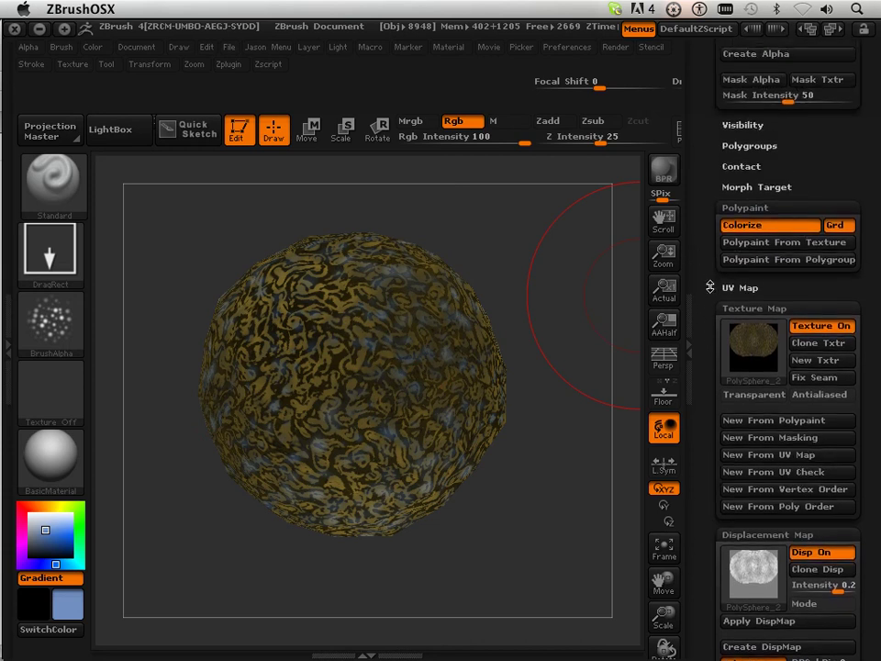
{"action": "left_click_drag", "start_coordinate": [710, 288], "coordinate": [713, 347]}
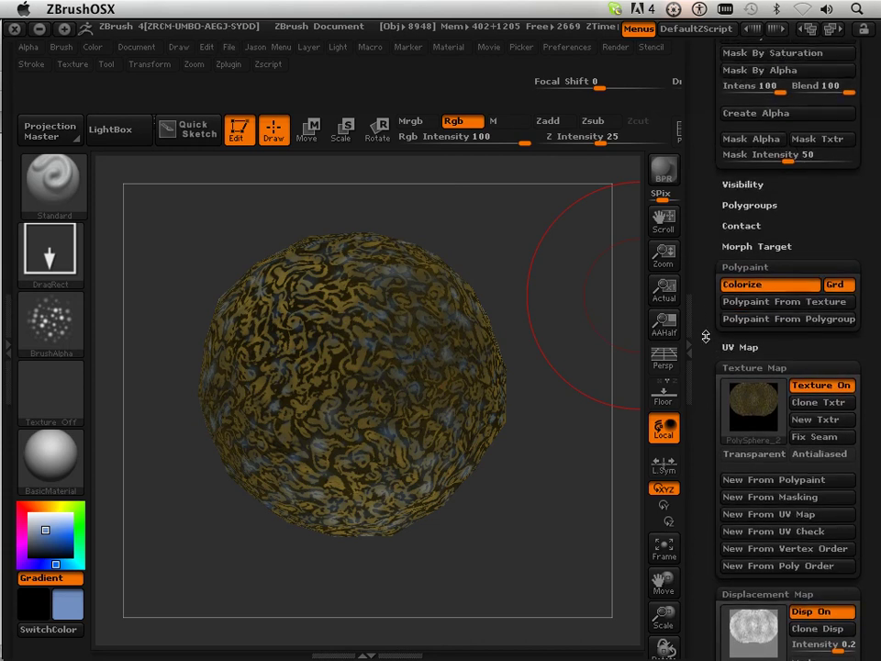
{"action": "left_click", "coordinate": [811, 389]}
{"action": "left_click", "coordinate": [813, 389]}
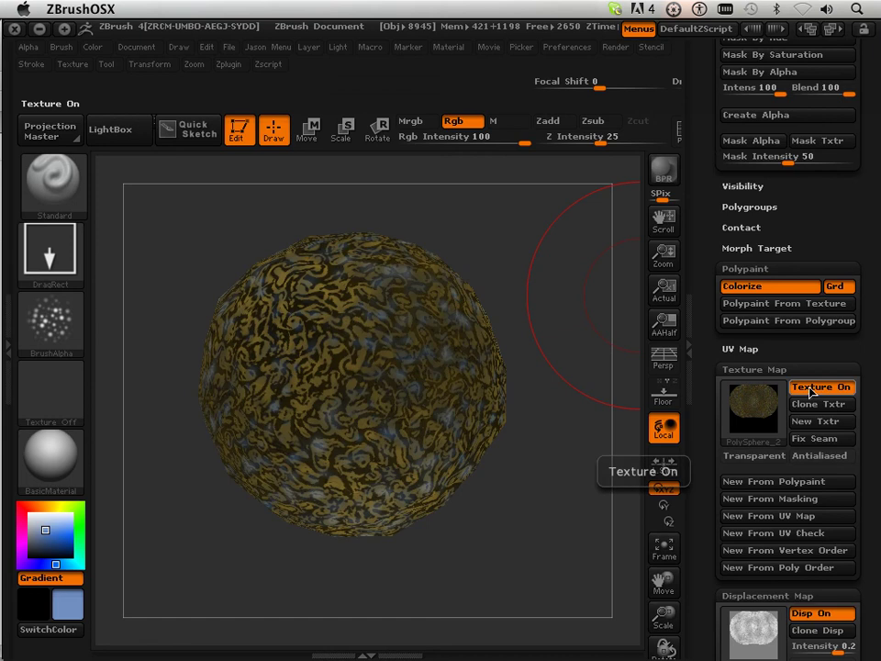
Step: Use Tool > Save As to start saving PolySphere_2 as a ZTool
{"action": "scroll", "coordinate": [698, 272], "scroll_direction": "up", "scroll_amount": 4}
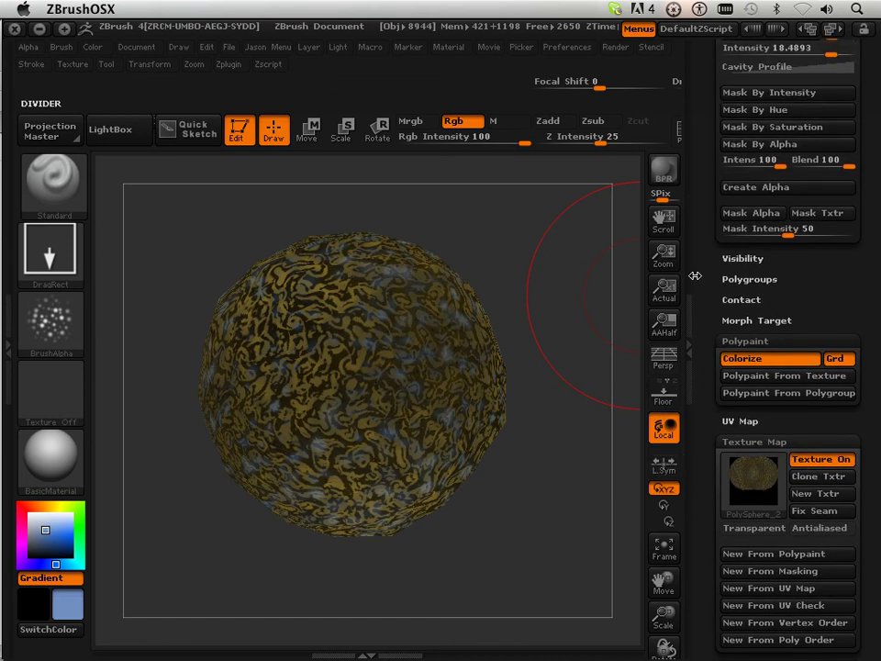
{"action": "left_click_drag", "start_coordinate": [710, 67], "coordinate": [719, 350]}
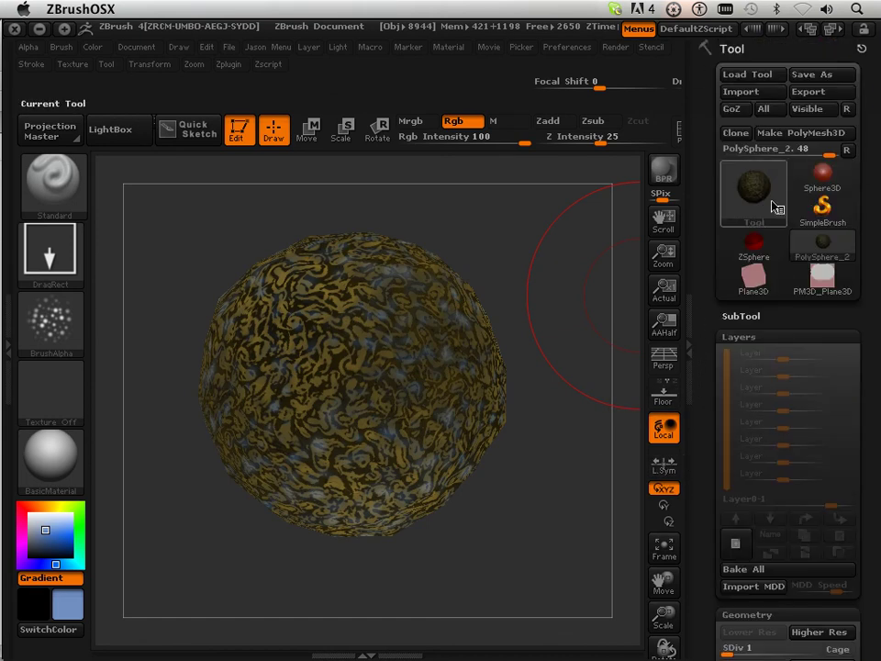
{"action": "left_click", "coordinate": [811, 76]}
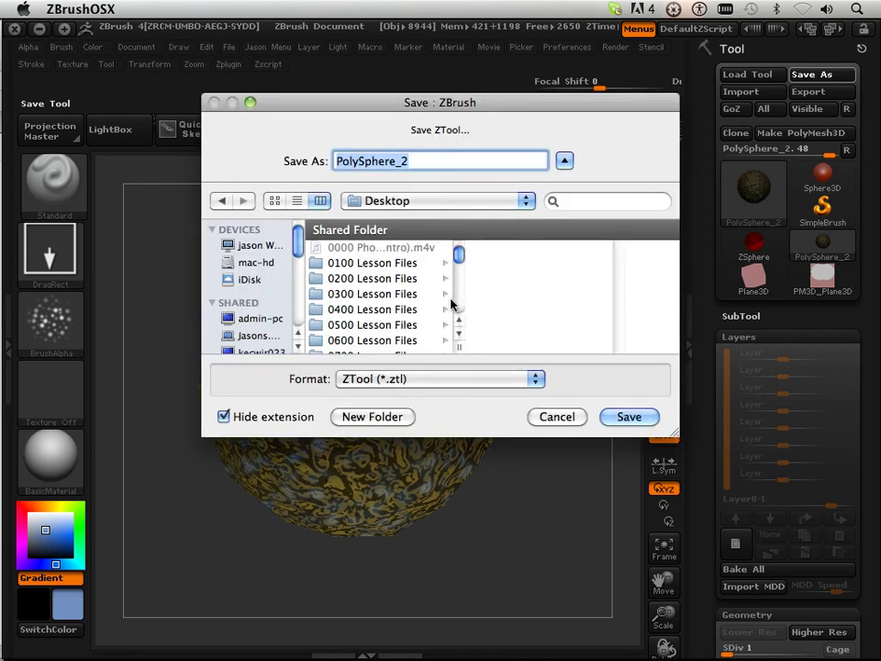
Step: Save the tool to the Desktop as polysphere.ztl
{"action": "type", "text": "polys"}
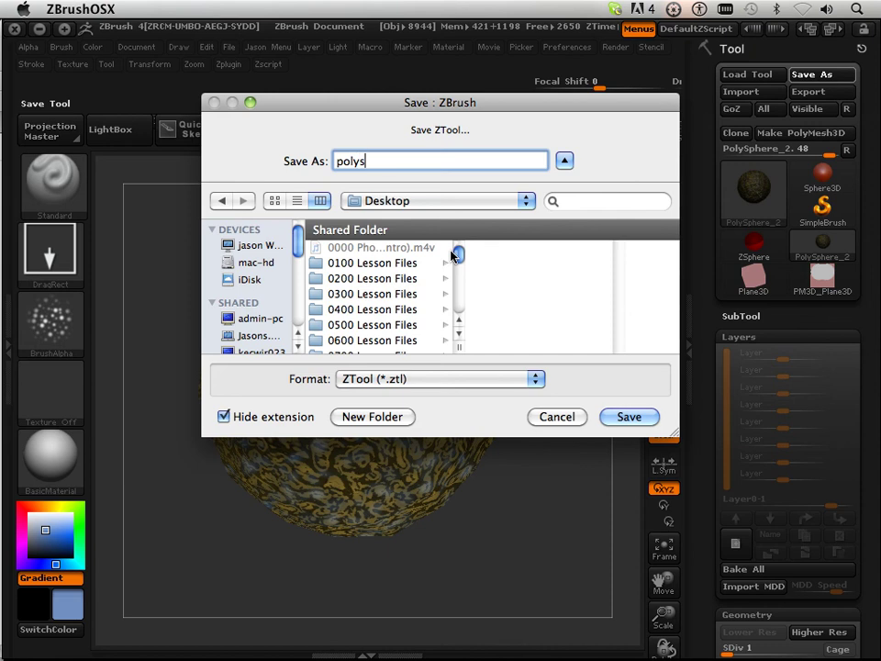
{"action": "type", "text": "phere"}
{"action": "key", "text": "Return"}
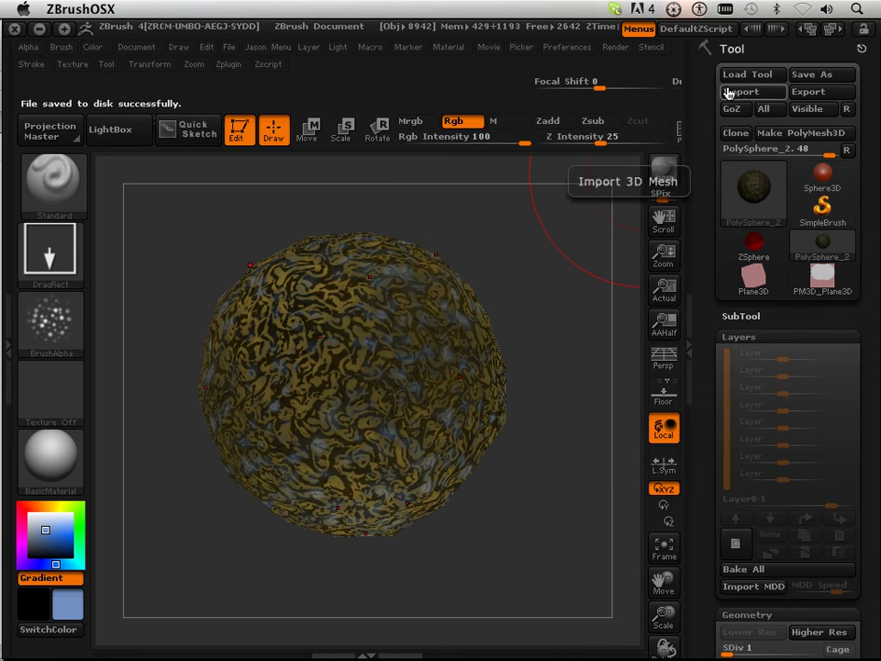
{"action": "left_click", "coordinate": [568, 47]}
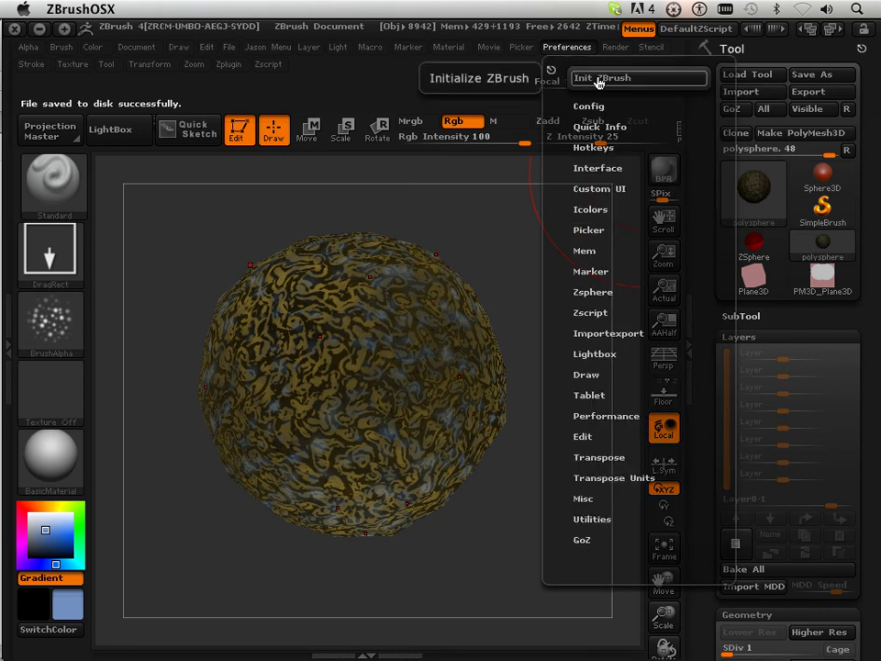
Step: Reinitialize ZBrush with Init ZBrush, confirming Yes, and bring up the Load Tool dialog
{"action": "left_click", "coordinate": [598, 79]}
{"action": "left_click", "coordinate": [592, 250]}
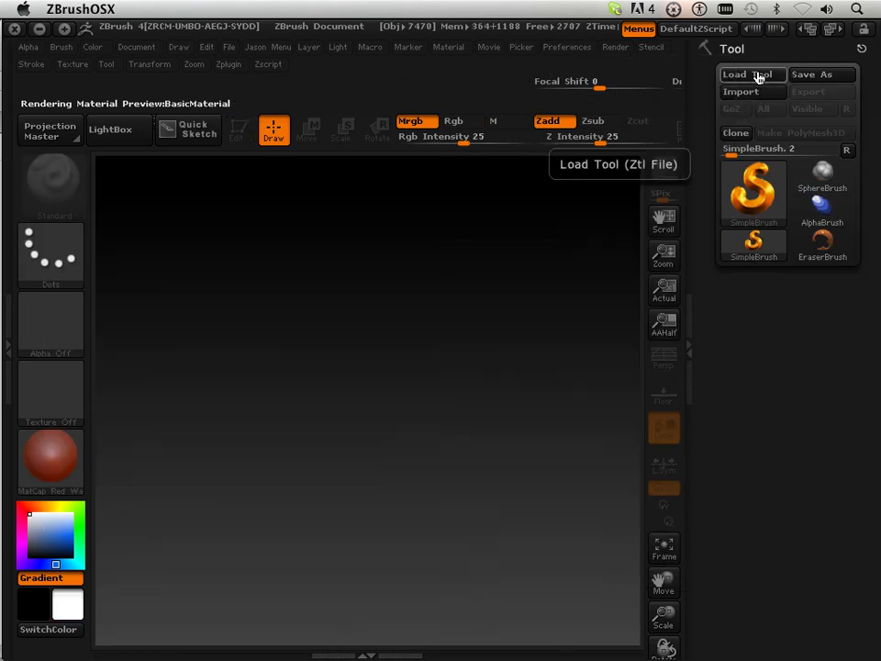
{"action": "left_click", "coordinate": [752, 74]}
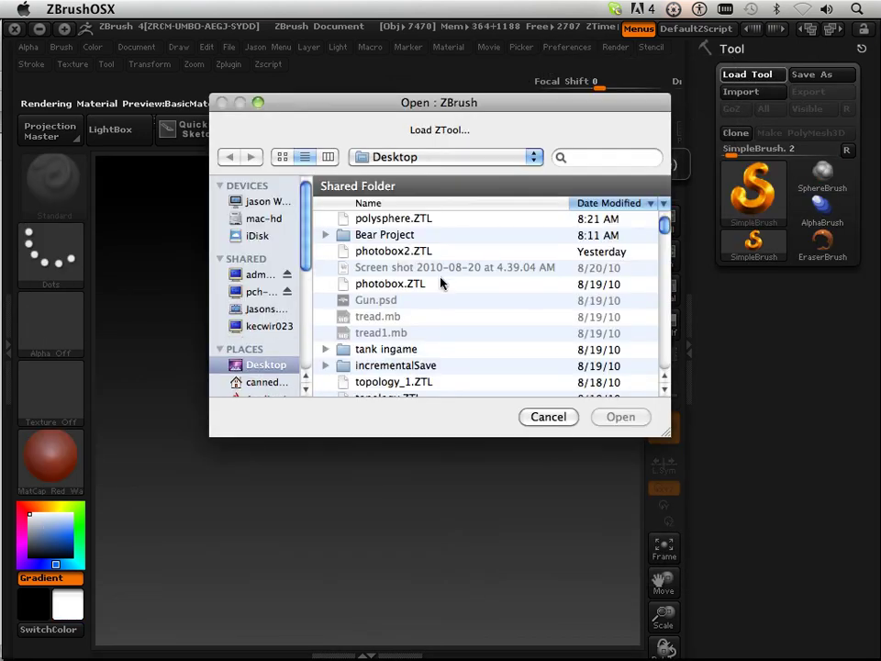
Step: Load polysphere.ZTL and check its Normal, Displacement and Texture Map subpalettes
{"action": "left_click", "coordinate": [400, 220]}
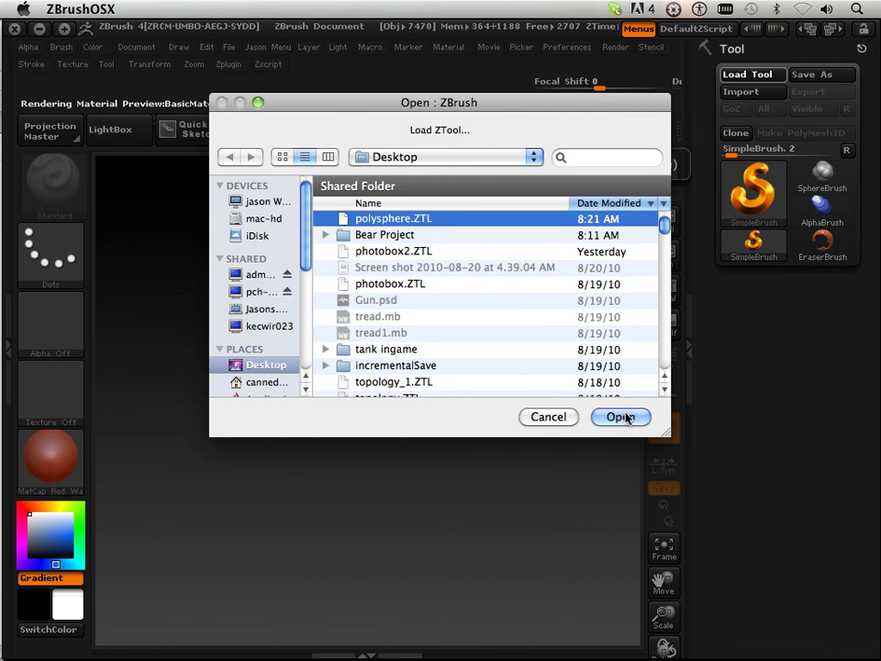
{"action": "left_click", "coordinate": [622, 417]}
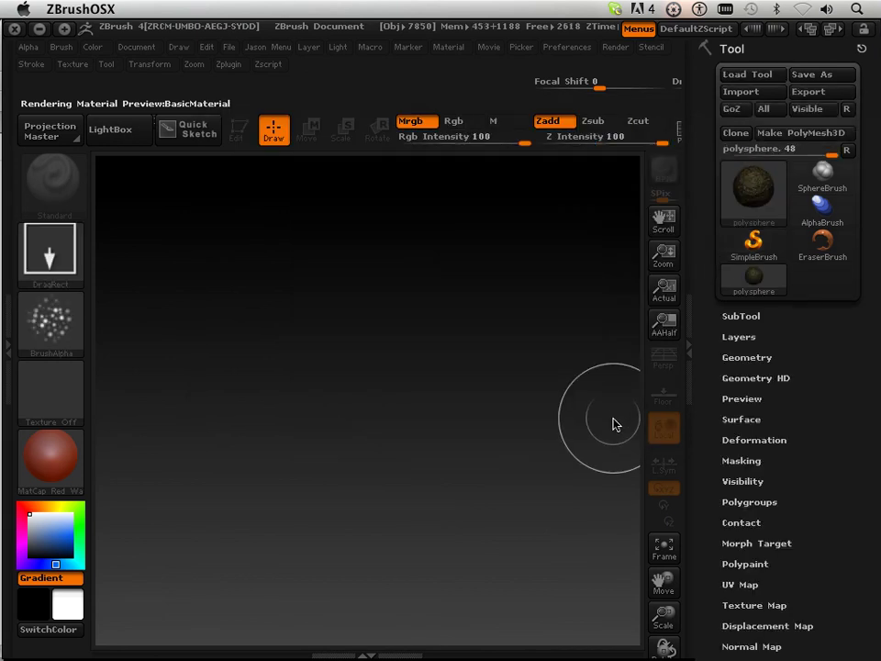
{"action": "mouse_move", "coordinate": [704, 453]}
{"action": "left_mouse_down"}
{"action": "mouse_move", "coordinate": [705, 275]}
{"action": "mouse_move", "coordinate": [702, 308]}
{"action": "left_mouse_up"}
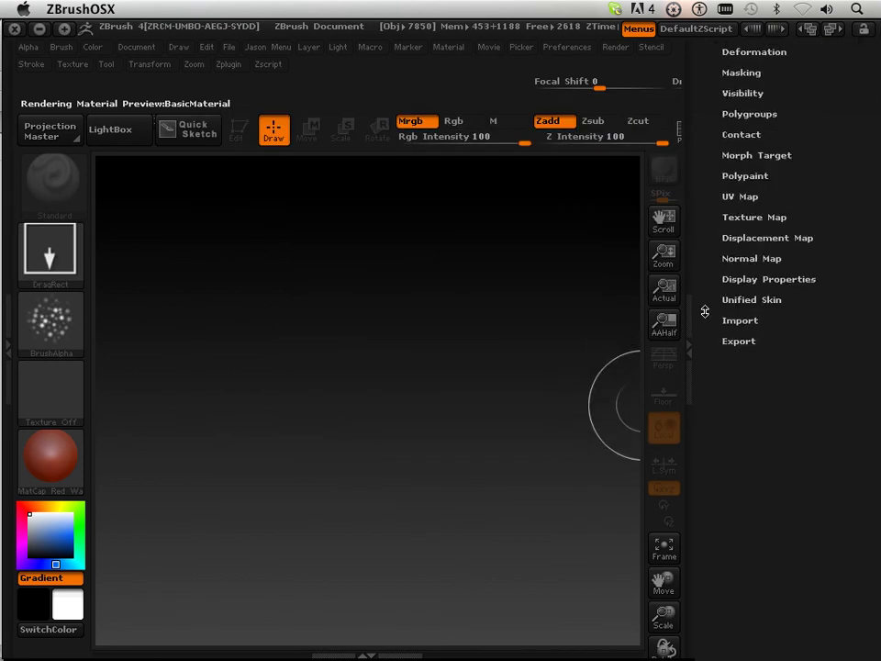
{"action": "left_click", "coordinate": [748, 259]}
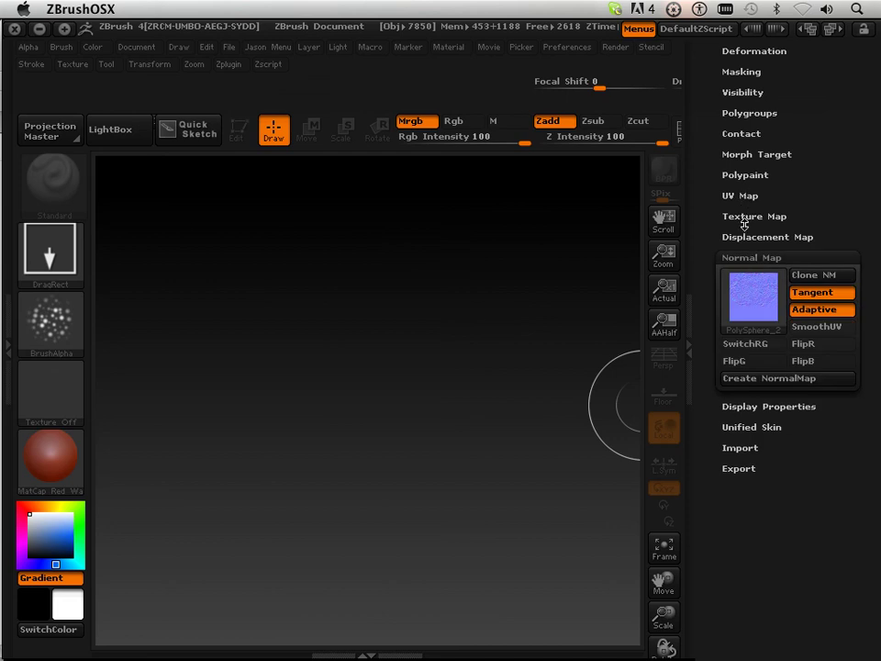
{"action": "left_click", "coordinate": [745, 236]}
{"action": "left_click_drag", "start_coordinate": [724, 173], "coordinate": [740, 244]}
{"action": "left_click", "coordinate": [741, 257]}
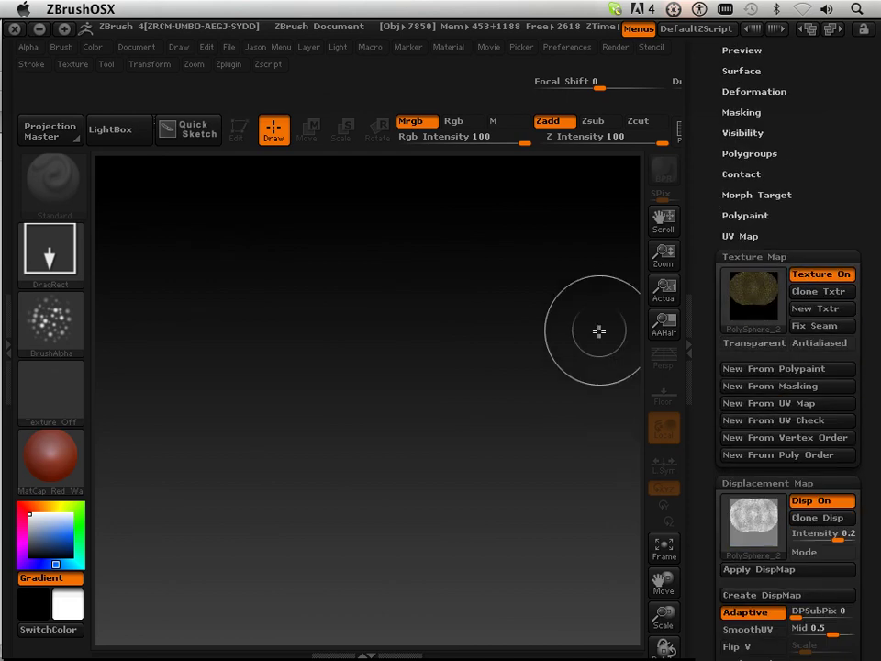
Step: Draw the reloaded sphere on the canvas and switch it into Edit mode
{"action": "mouse_move", "coordinate": [363, 419]}
{"action": "left_mouse_down"}
{"action": "mouse_move", "coordinate": [381, 521]}
{"action": "mouse_move", "coordinate": [380, 608]}
{"action": "left_mouse_up"}
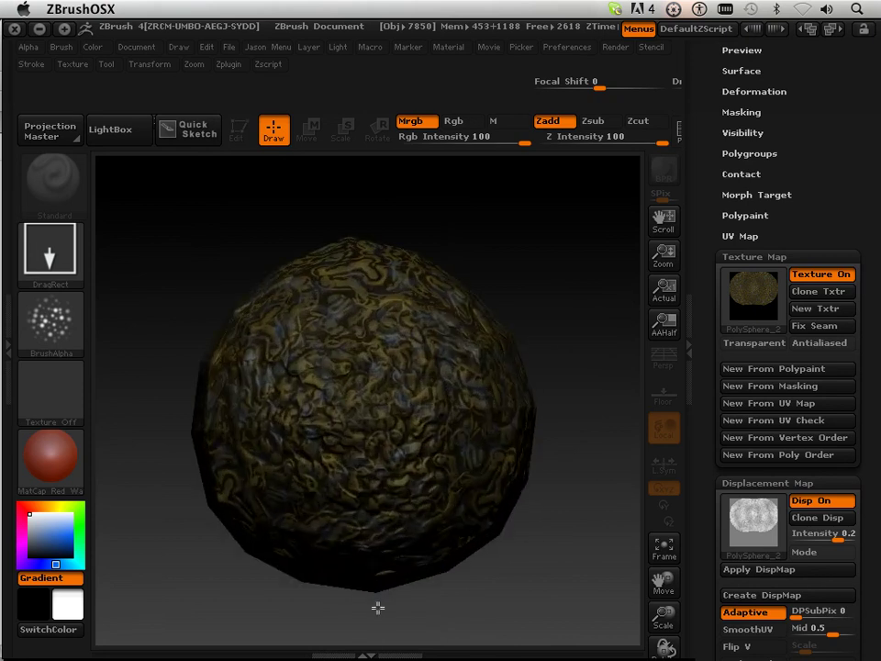
{"action": "left_click", "coordinate": [237, 130]}
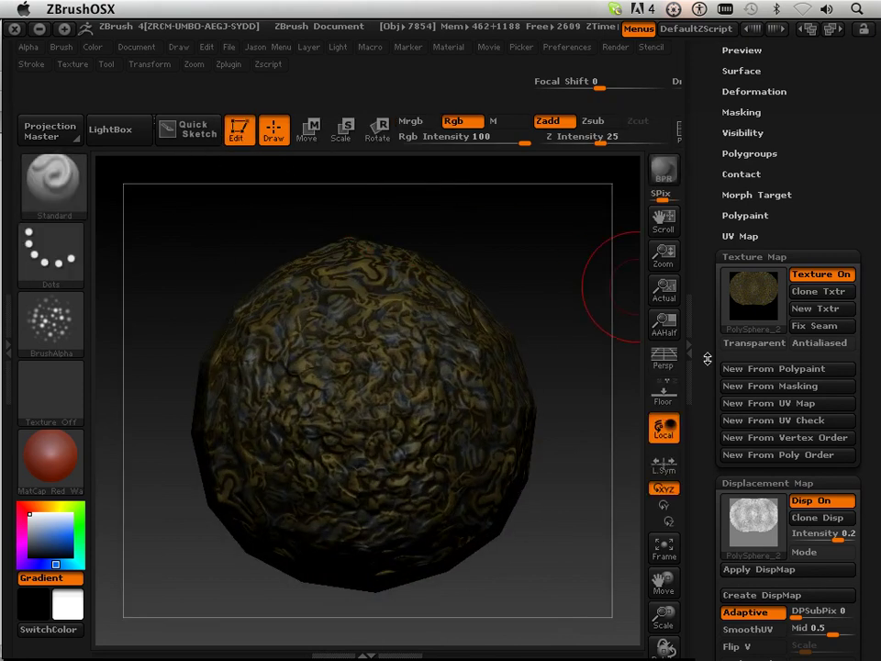
{"action": "left_click_drag", "start_coordinate": [708, 359], "coordinate": [712, 301]}
{"action": "left_click_drag", "start_coordinate": [701, 131], "coordinate": [712, 305]}
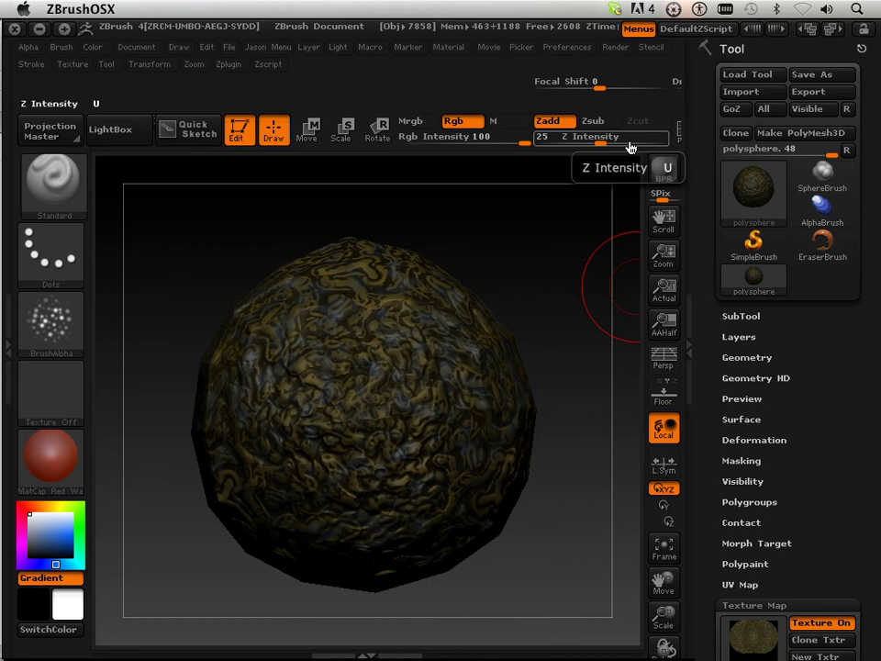
Step: Hide ZBrush and scroll Firefox's stone idols image results down to page 31
{"action": "left_click", "coordinate": [39, 30]}
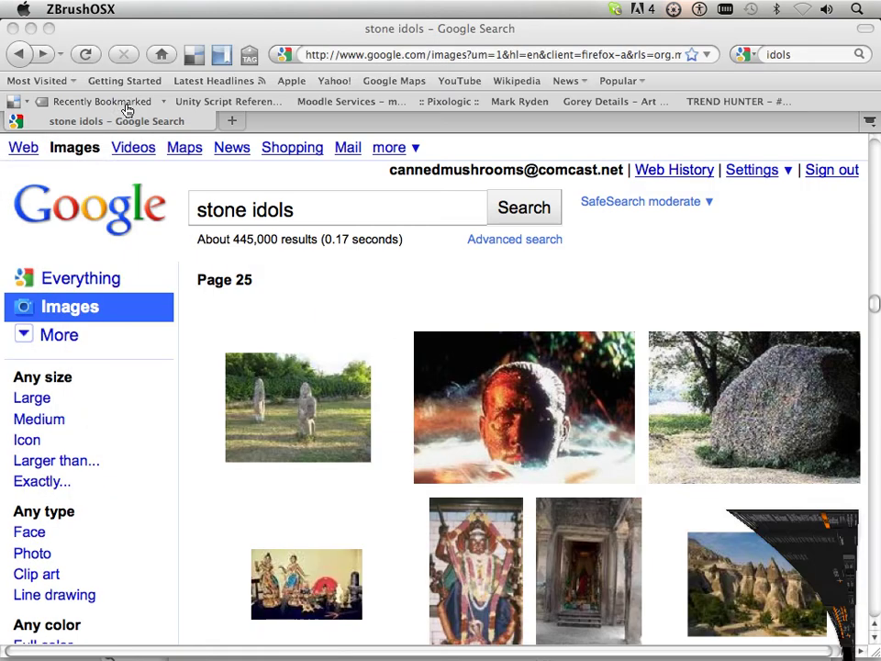
{"action": "left_click", "coordinate": [875, 307]}
{"action": "left_click_drag", "start_coordinate": [875, 303], "coordinate": [875, 314]}
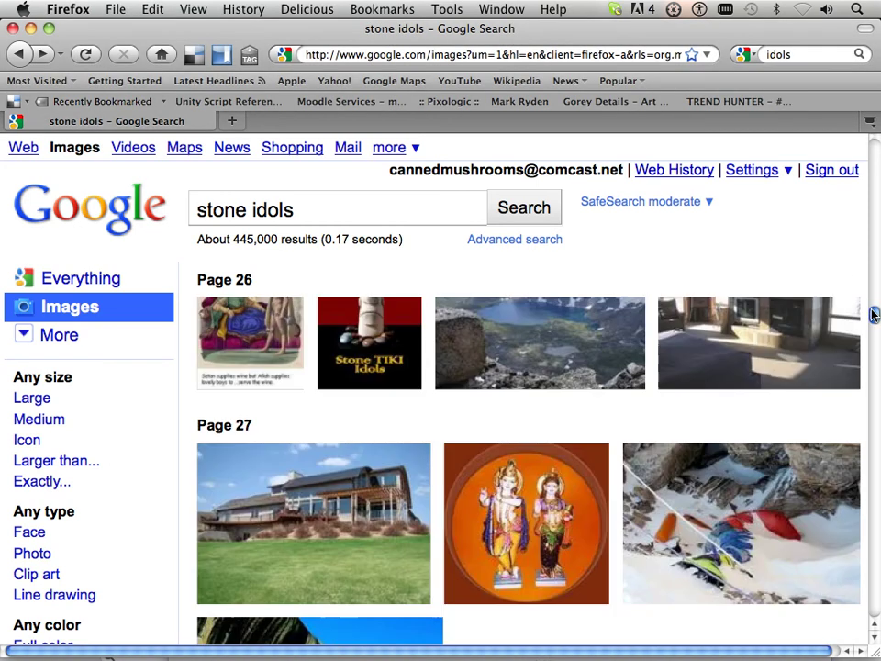
{"action": "scroll", "coordinate": [875, 312], "scroll_direction": "down", "scroll_amount": 10}
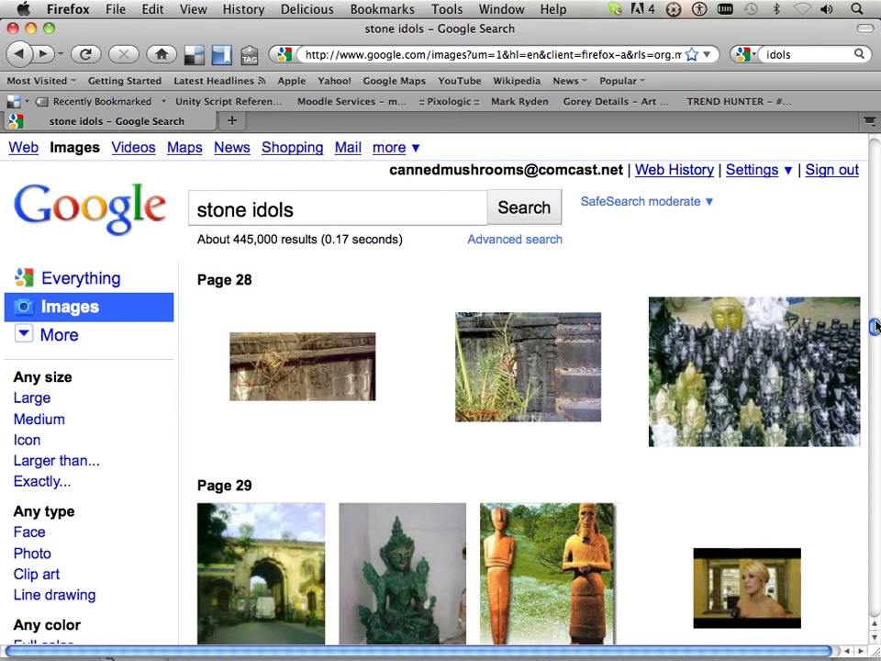
{"action": "left_click_drag", "start_coordinate": [875, 325], "coordinate": [871, 346]}
{"action": "mouse_move", "coordinate": [596, 535]}
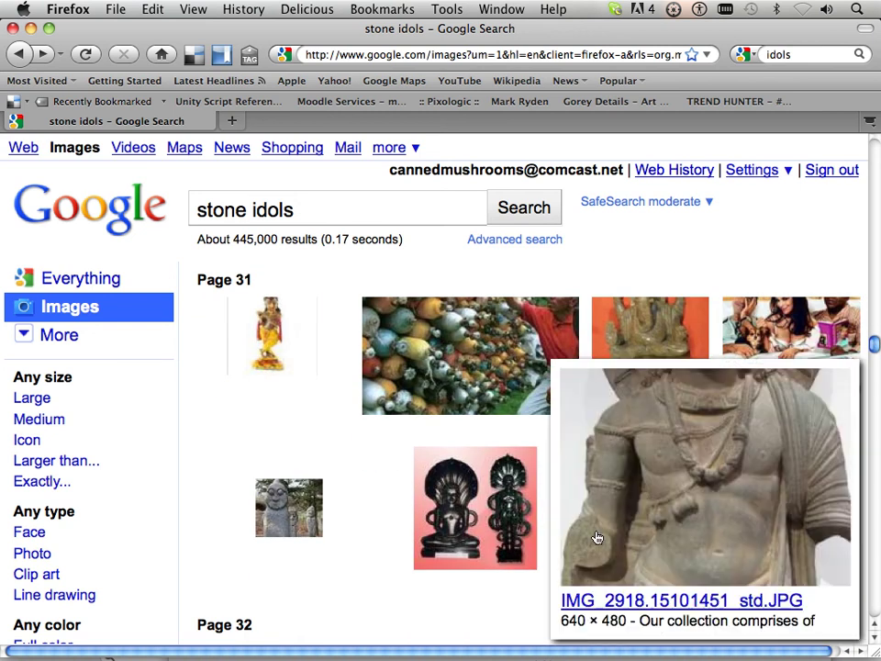